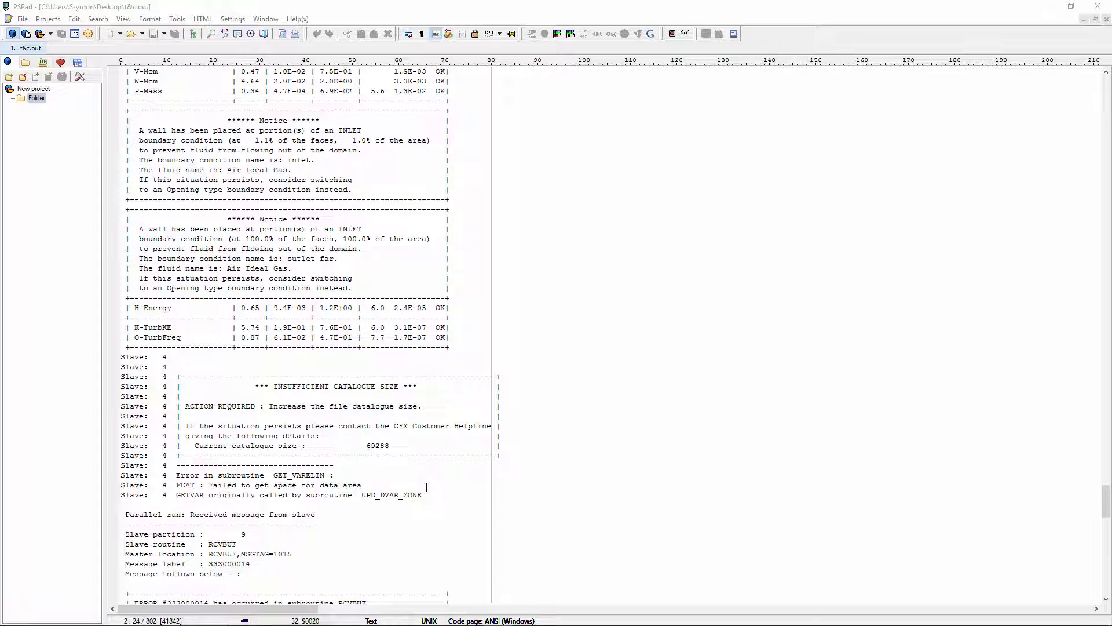
Step: Scroll the PSPad solver log down to the INSUFFICIENT CATALOGUE SIZE error
scroll(299, 385, down, 4)
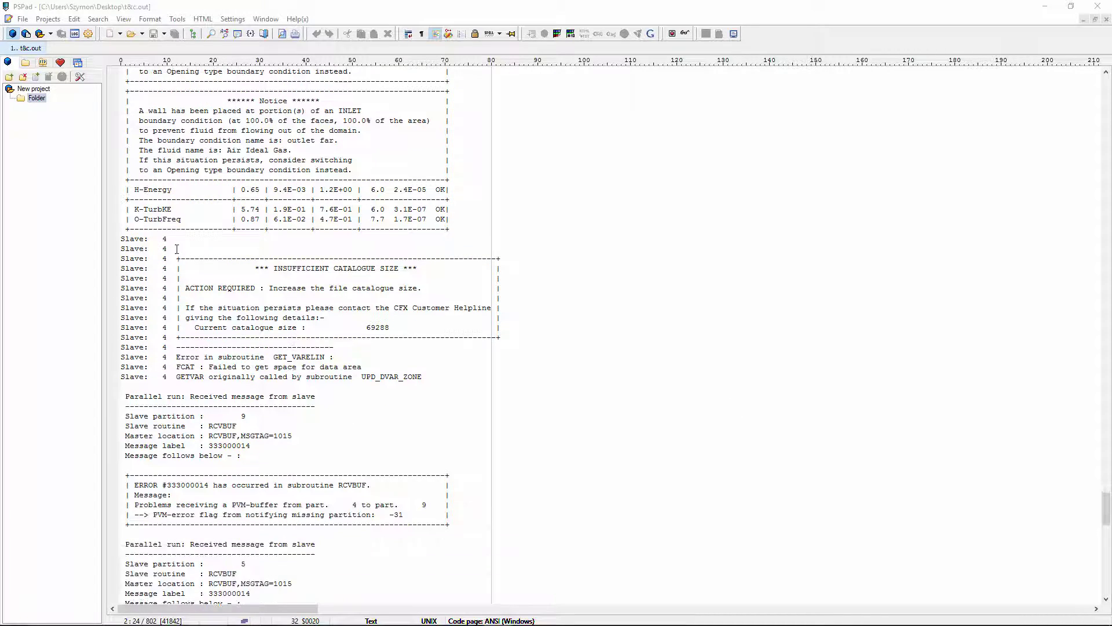
mouse_move(121, 239)
mouse_down()
mouse_move(375, 379)
mouse_move(564, 382)
mouse_up()
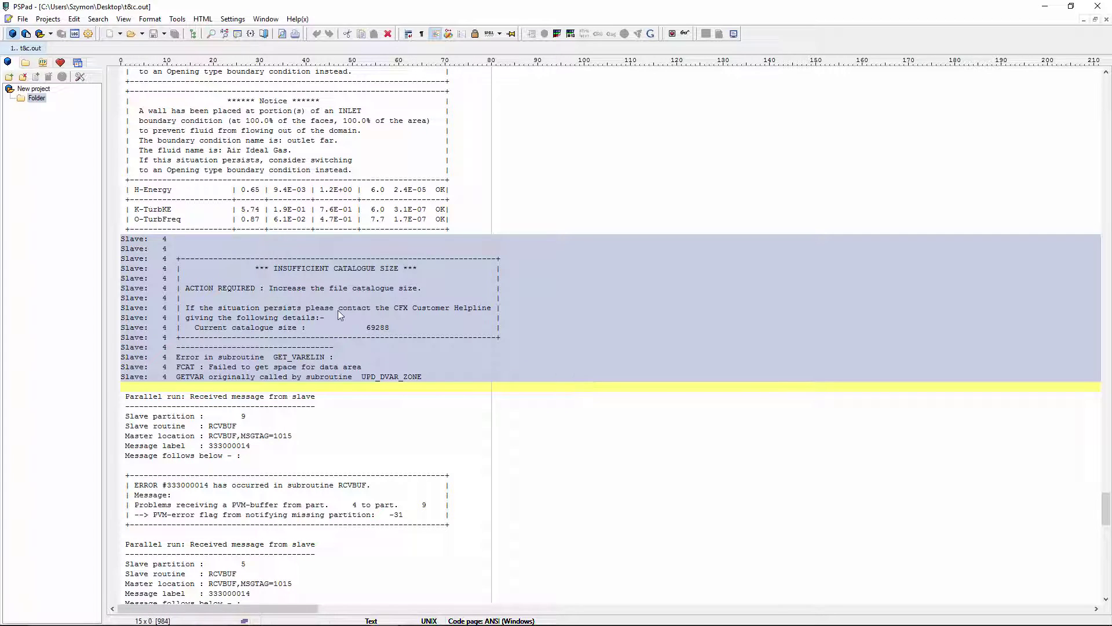
click(276, 269)
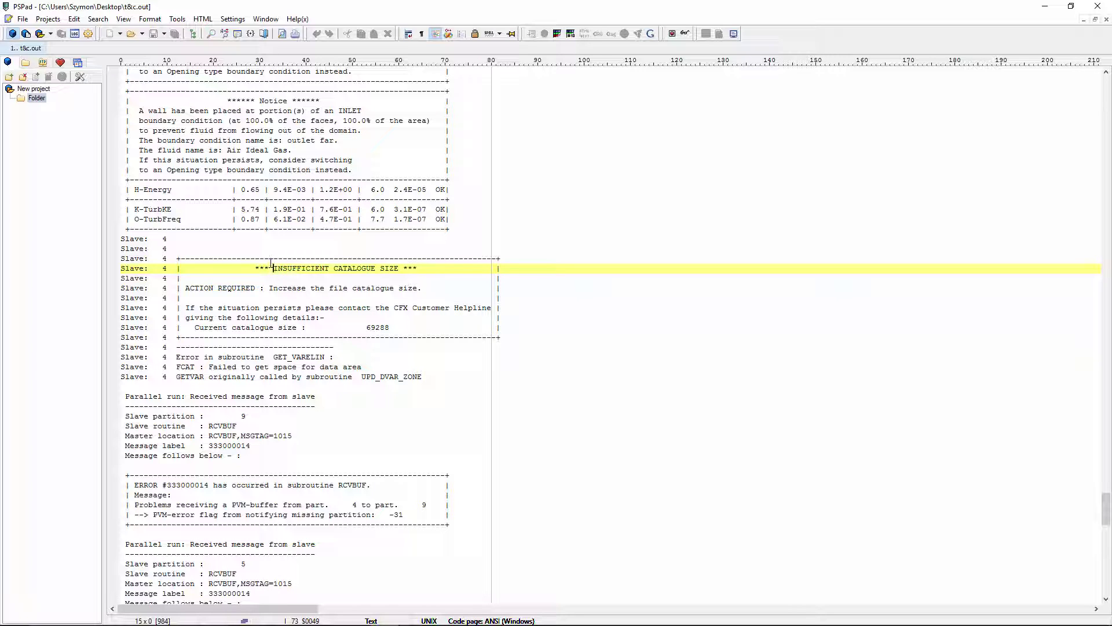
mouse_move(174, 258)
mouse_down()
mouse_move(409, 288)
mouse_move(568, 345)
mouse_up()
click(213, 279)
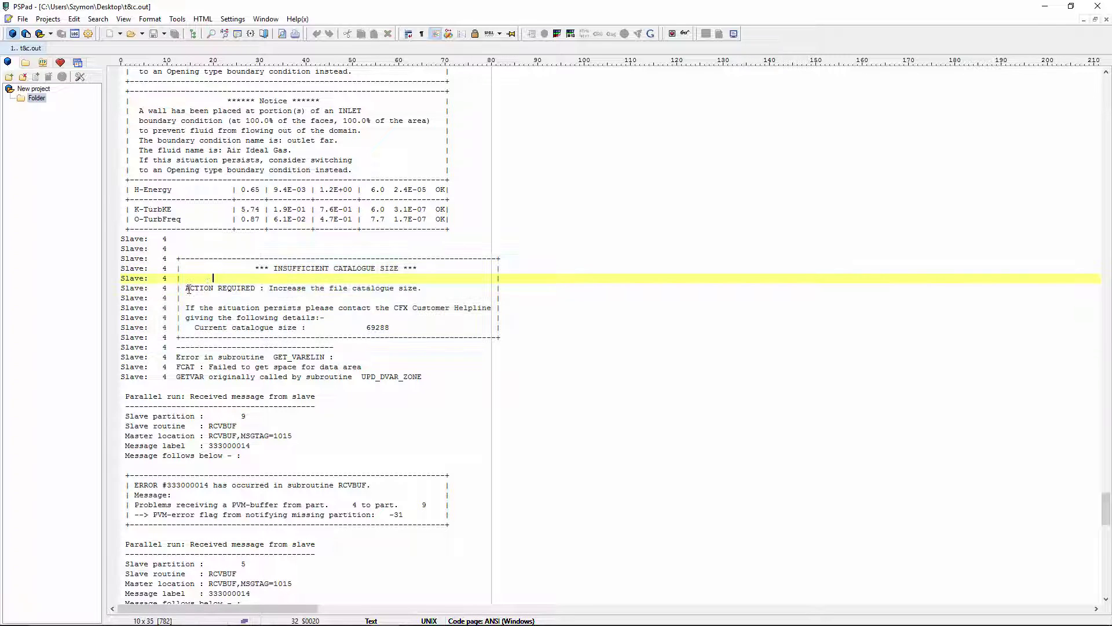
drag(178, 288, 455, 285)
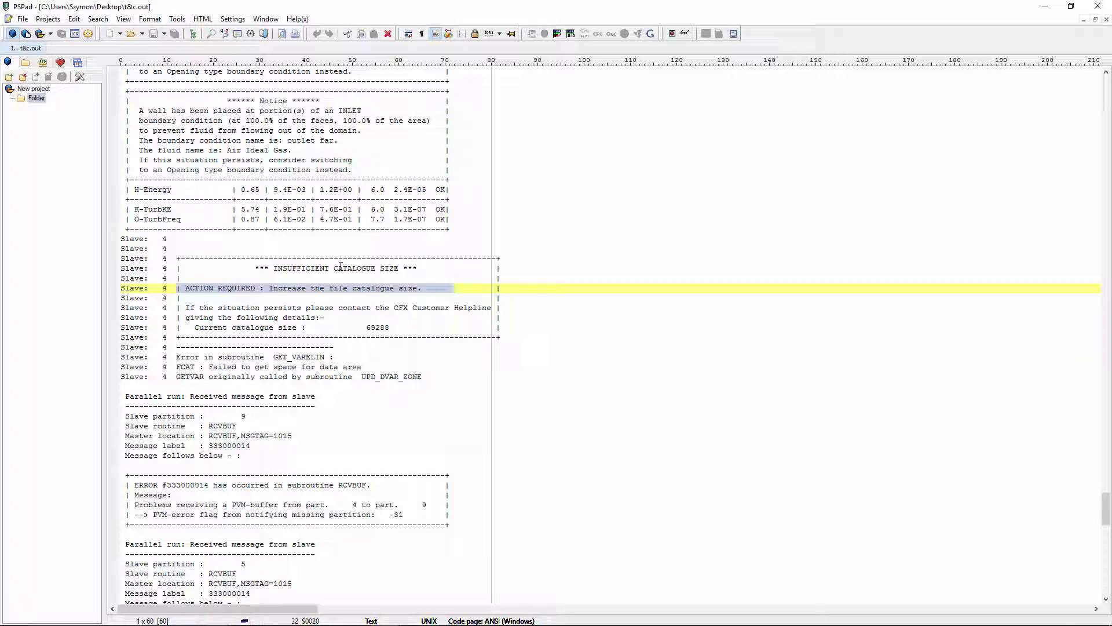
drag(334, 269, 381, 270)
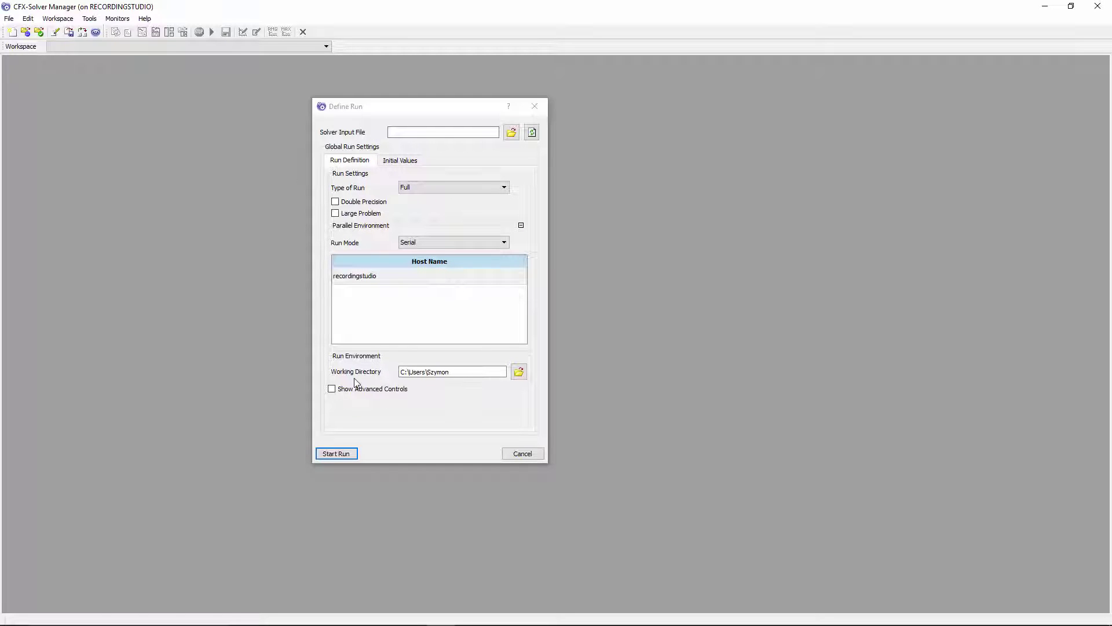
Step: Turn on Show Advanced Controls in Define Run and widen the dialog
click(336, 392)
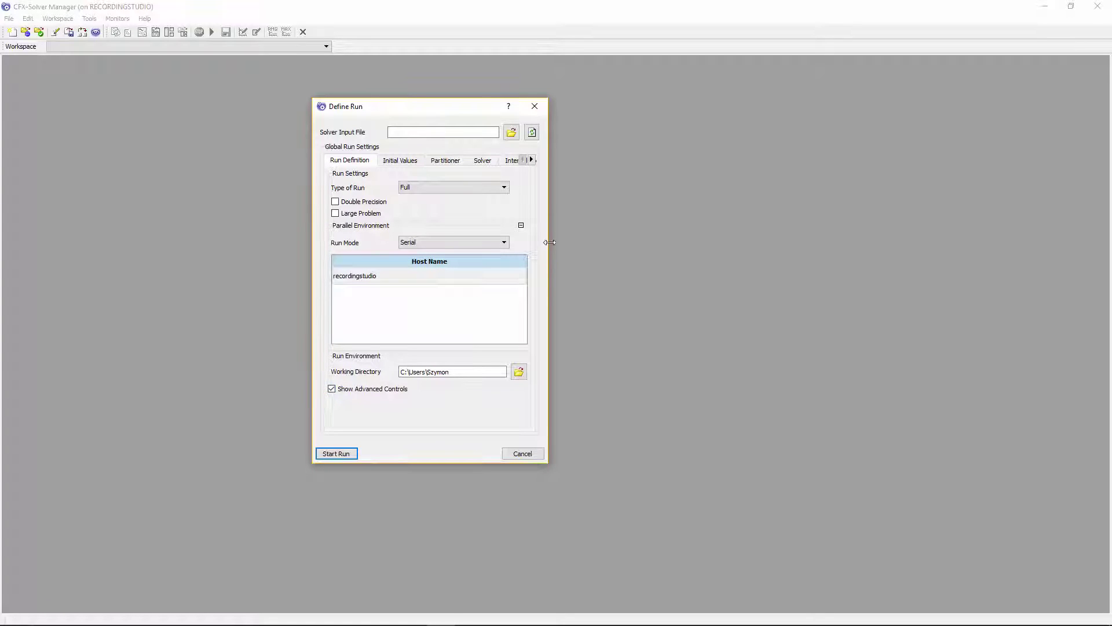
drag(548, 242, 710, 246)
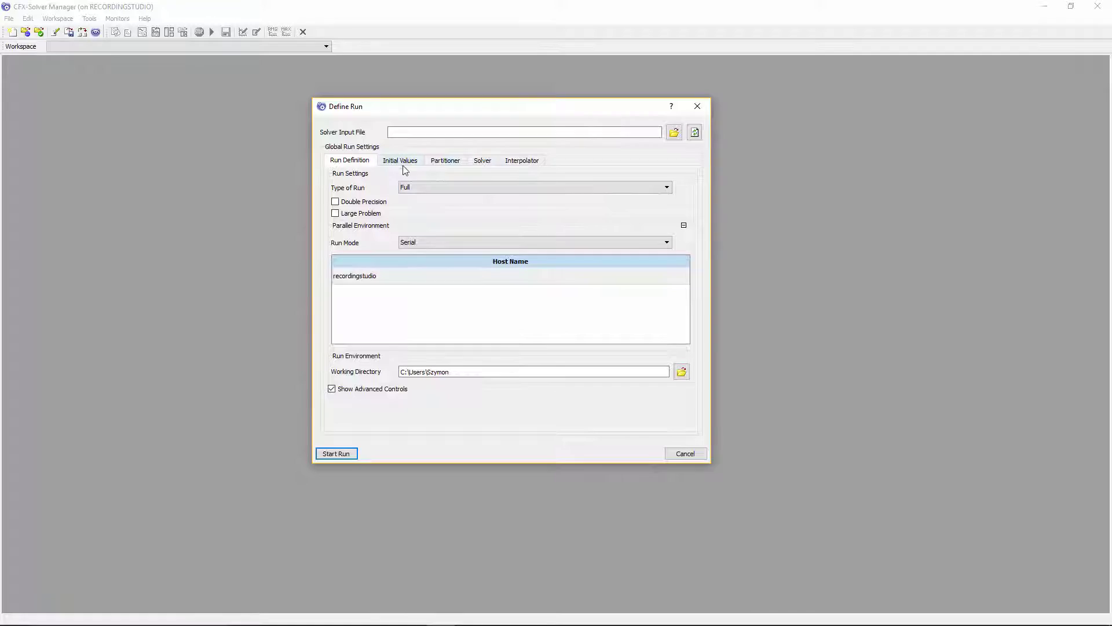
Step: Review the Partitioner, Solver and Interpolator tab settings
click(453, 163)
click(489, 164)
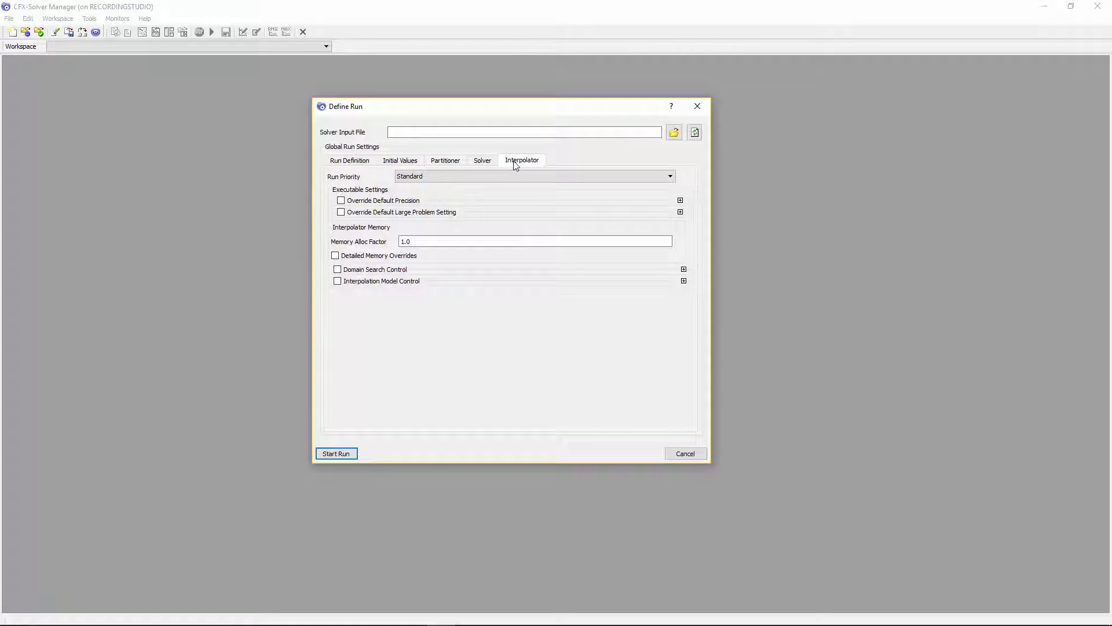
click(445, 165)
click(483, 166)
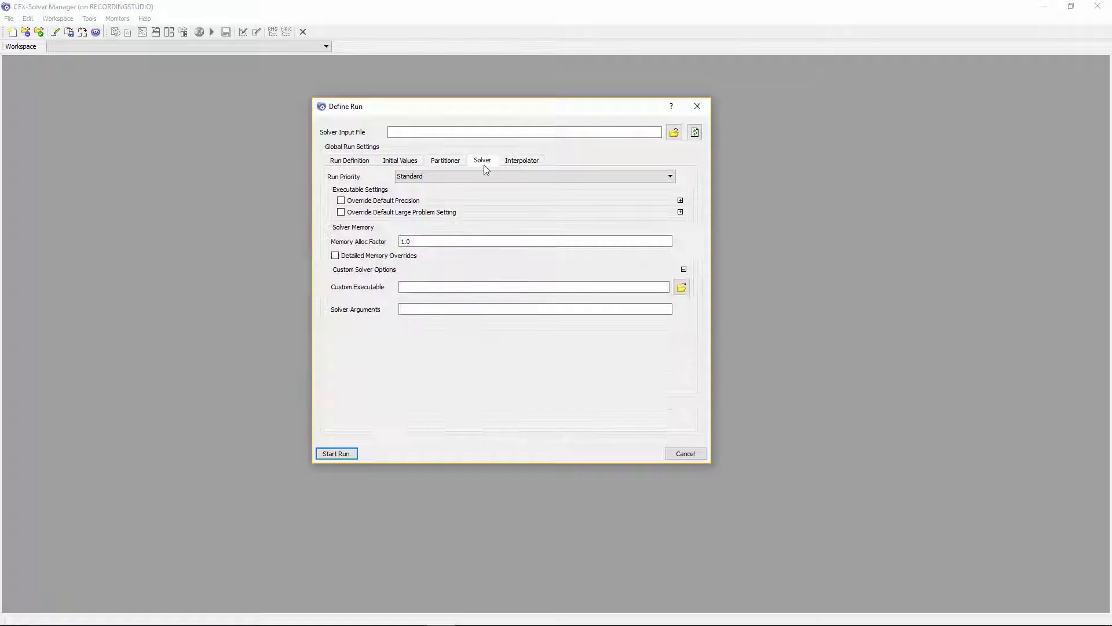
click(528, 163)
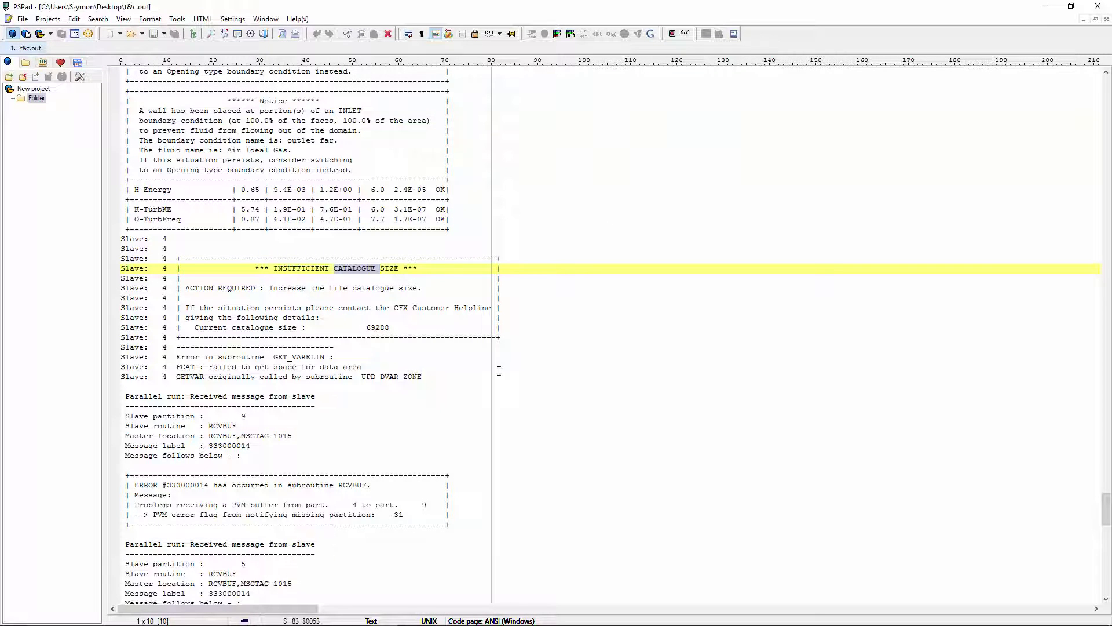
Step: Select the catalogue size error block of Slave lines in the PSPad log
scroll(556, 348, up, 2)
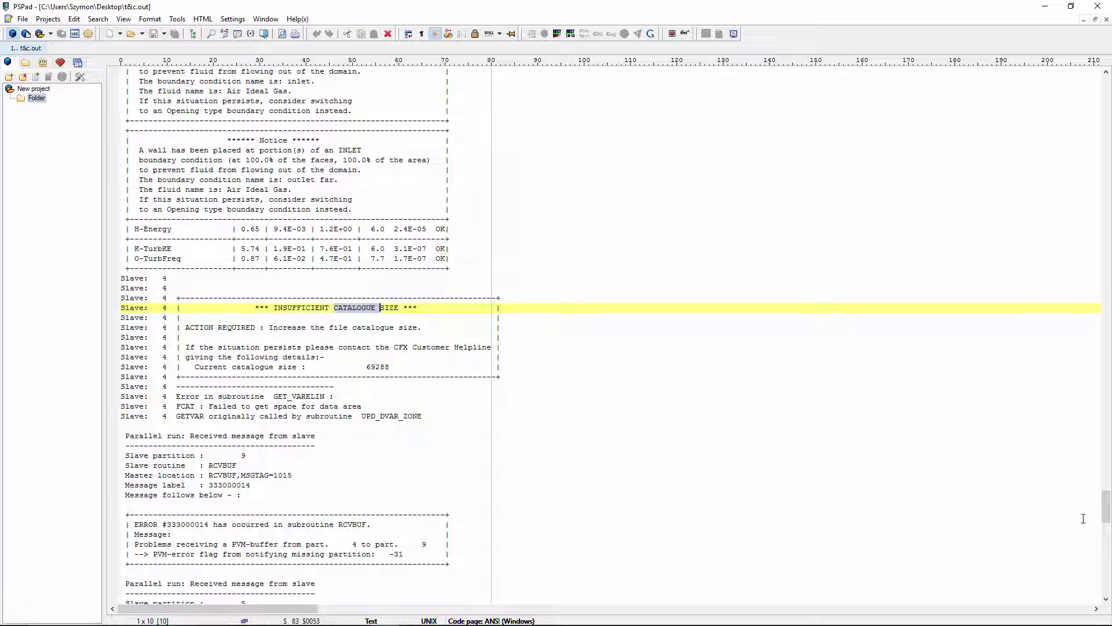
drag(1106, 513, 1106, 506)
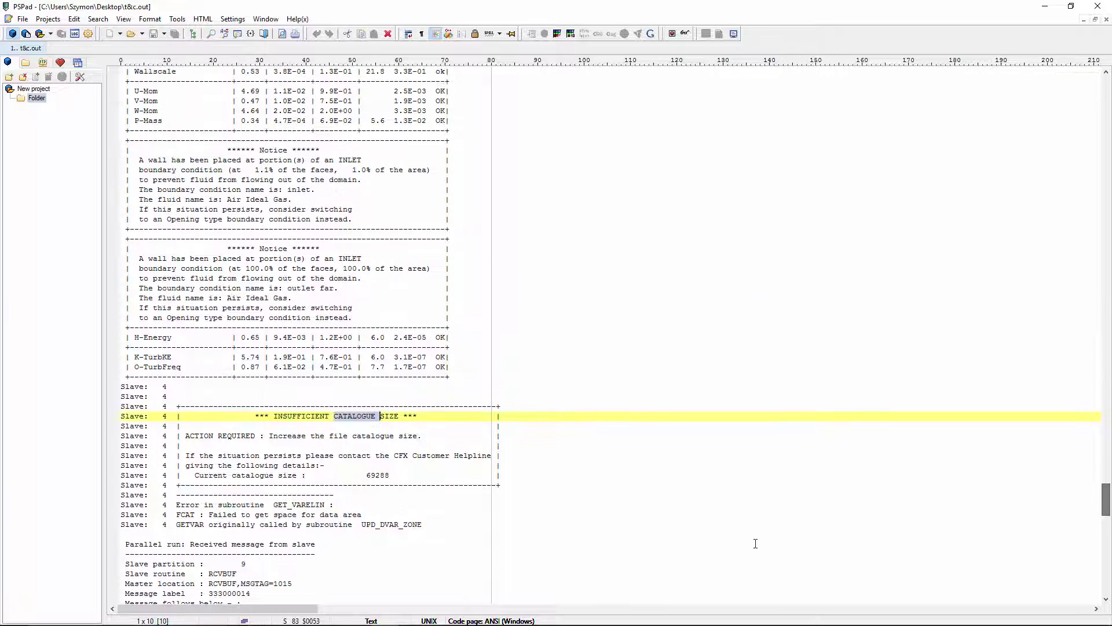
click(720, 529)
drag(527, 553, 183, 389)
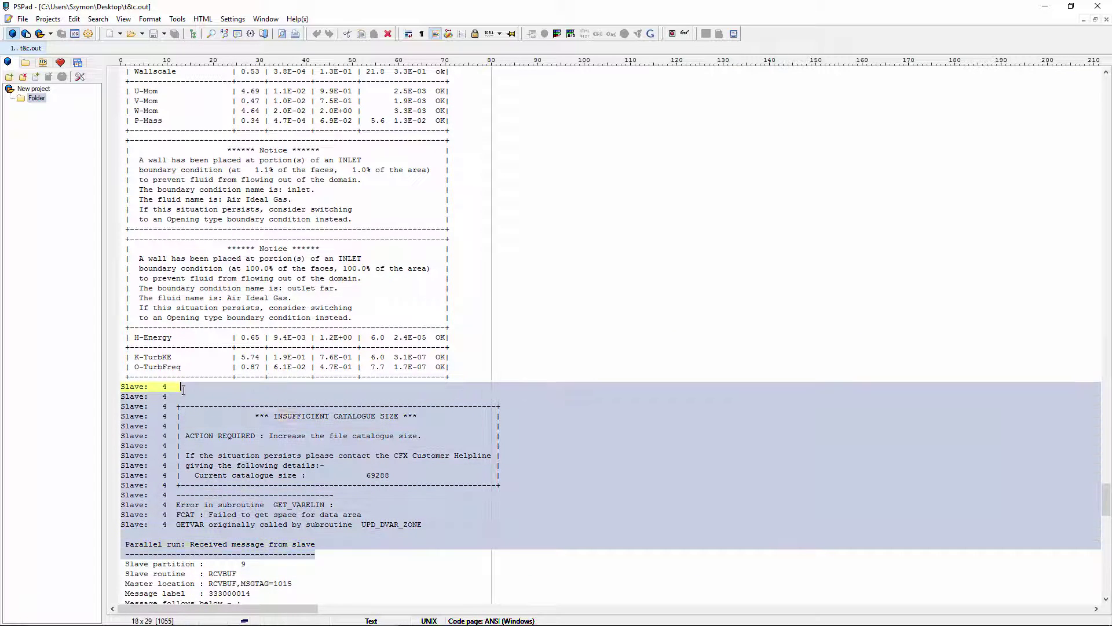
Step: Scroll up near the log start and select the Partitioning section
drag(1106, 500, 1107, 485)
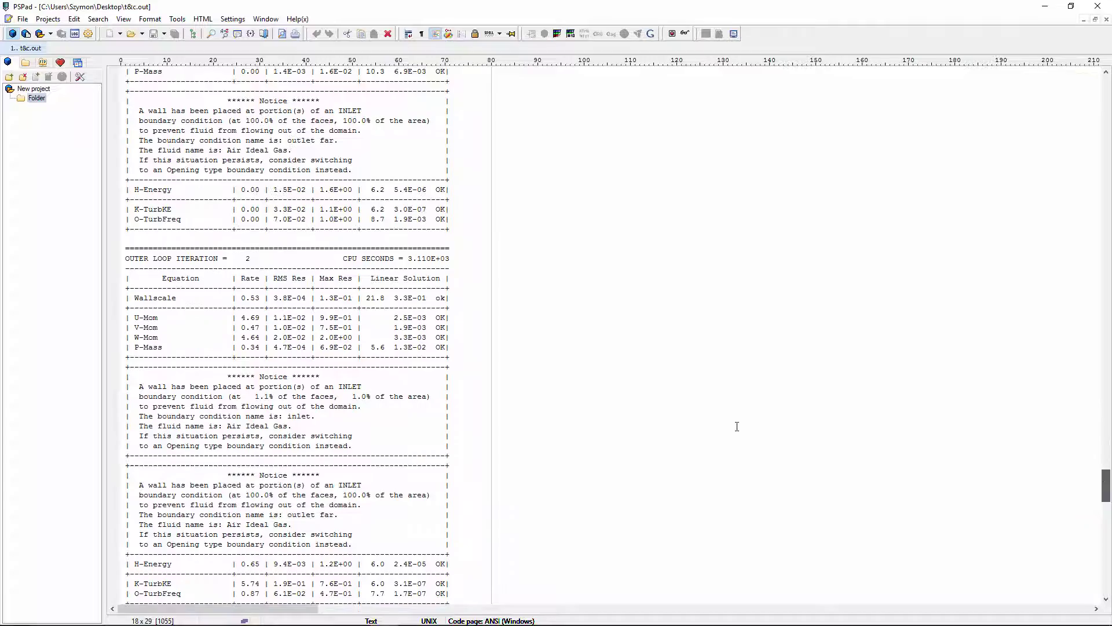
drag(208, 228, 353, 347)
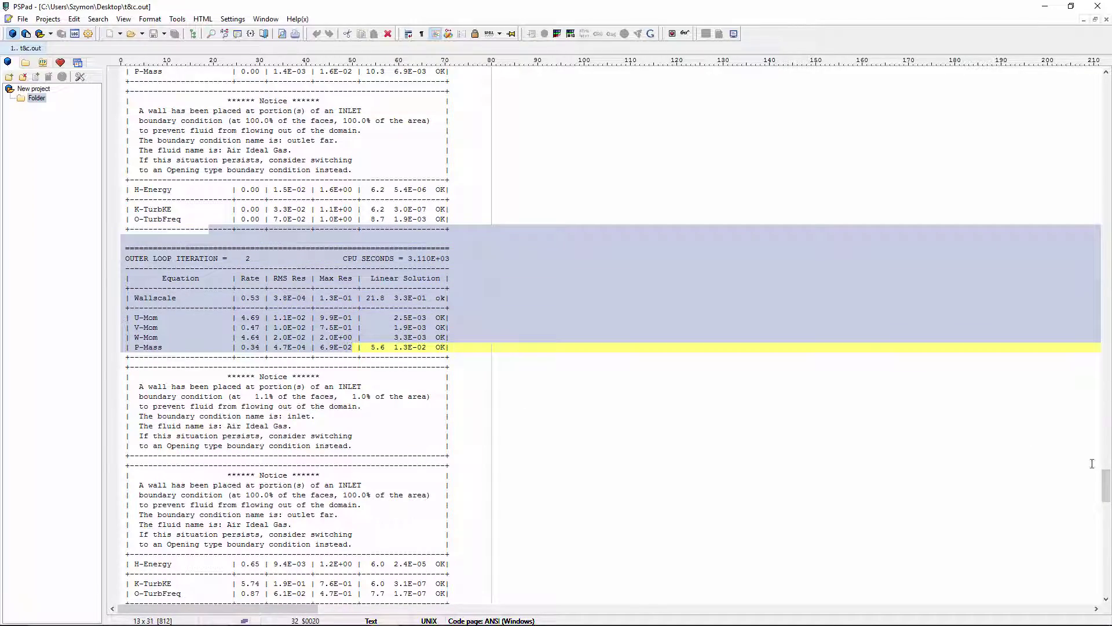
drag(1106, 479, 1107, 232)
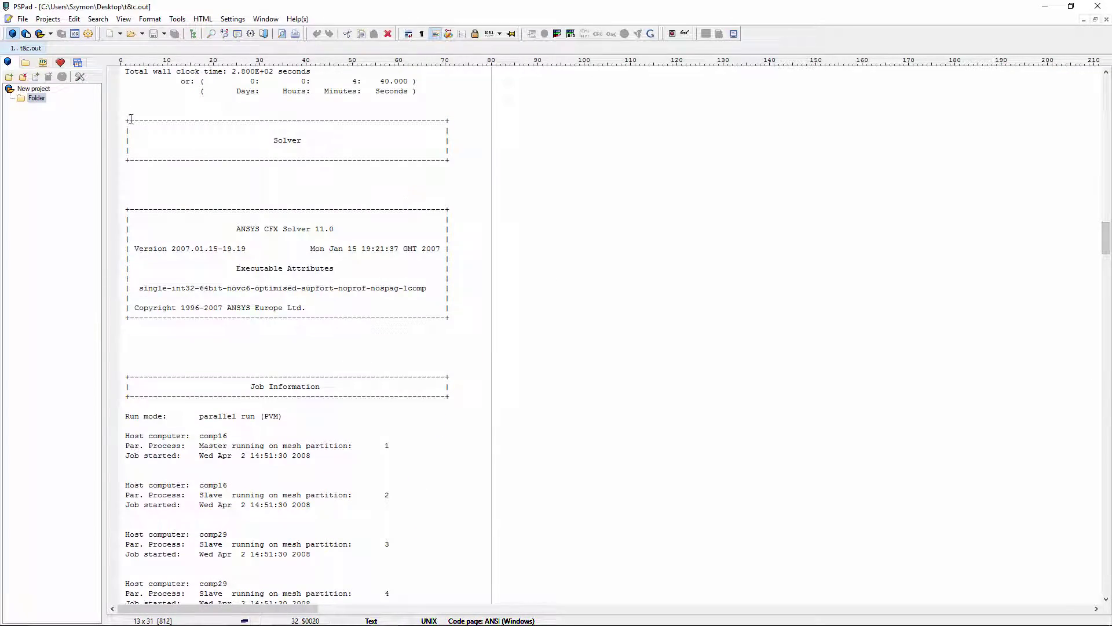
mouse_move(122, 119)
mouse_down()
mouse_move(154, 155)
mouse_move(364, 315)
mouse_move(500, 356)
mouse_up()
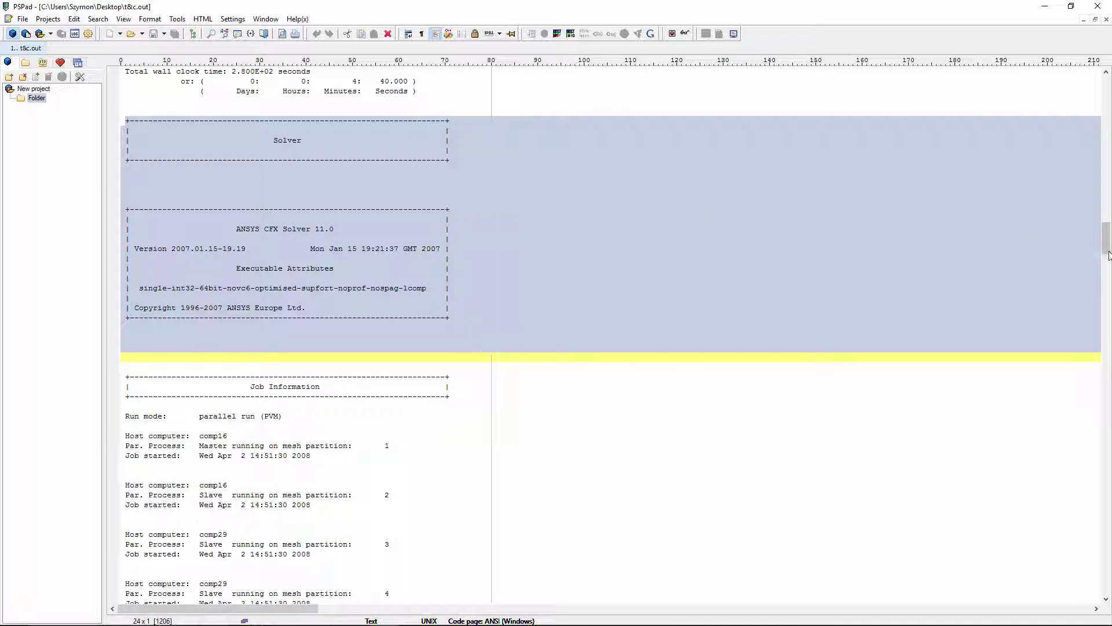
drag(1107, 253, 1106, 112)
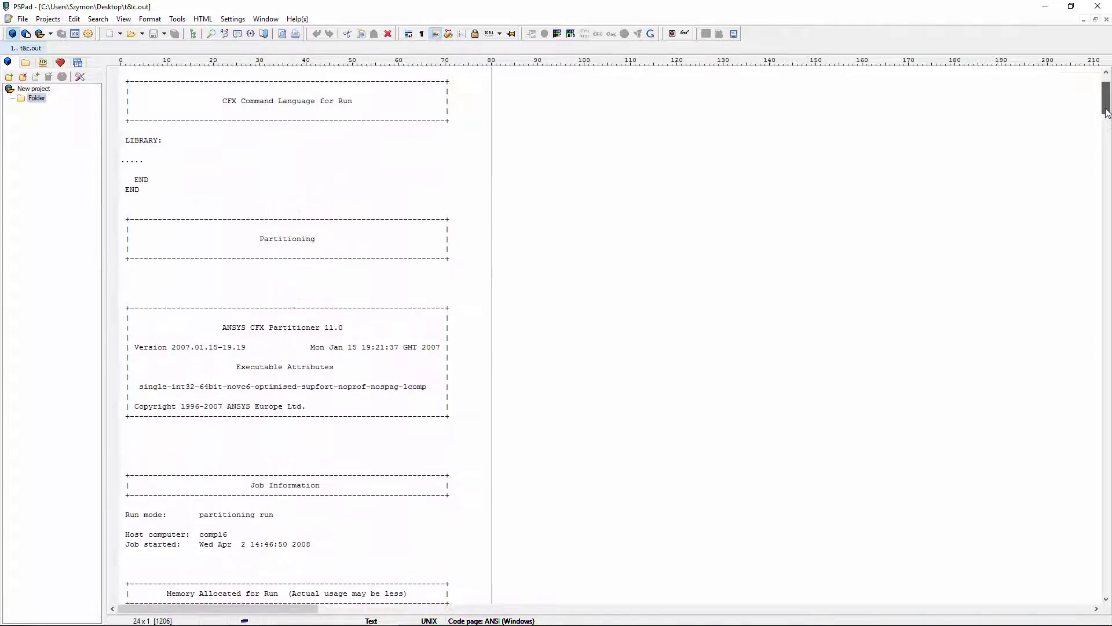
click(123, 219)
drag(124, 219, 498, 426)
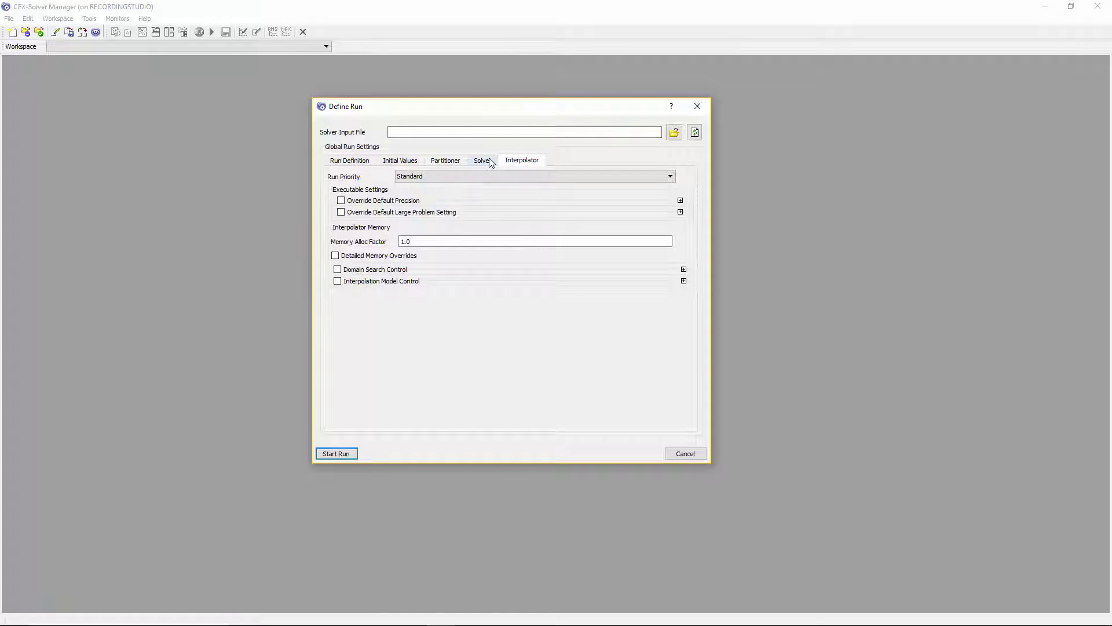
Step: On the Solver tab, tick Detailed Memory Overrides to reveal the Catalogue Size field
click(488, 161)
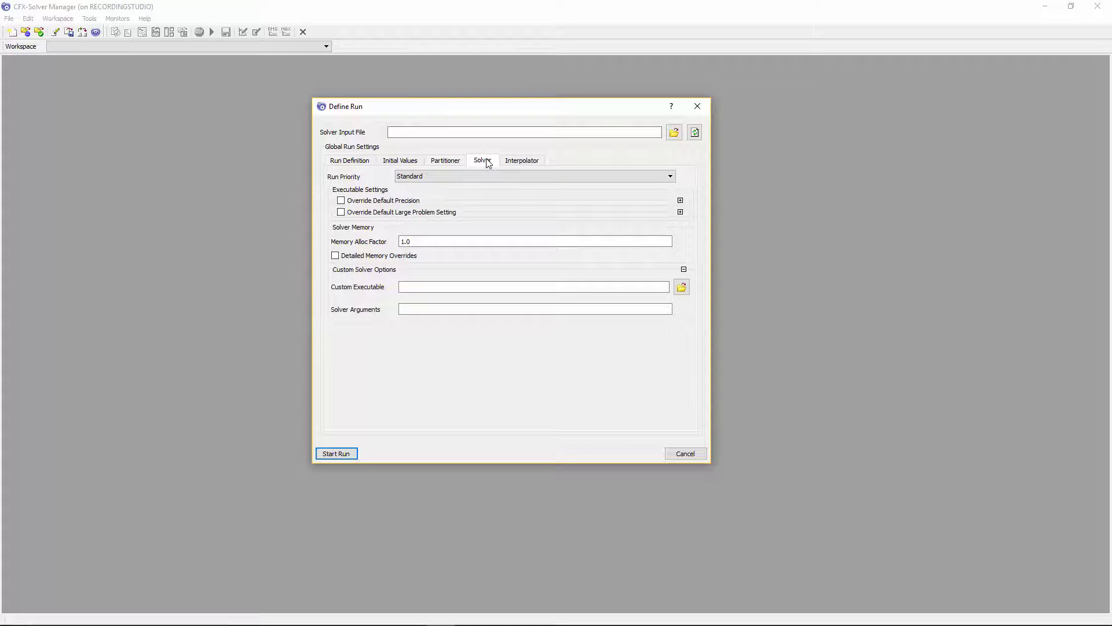
click(335, 255)
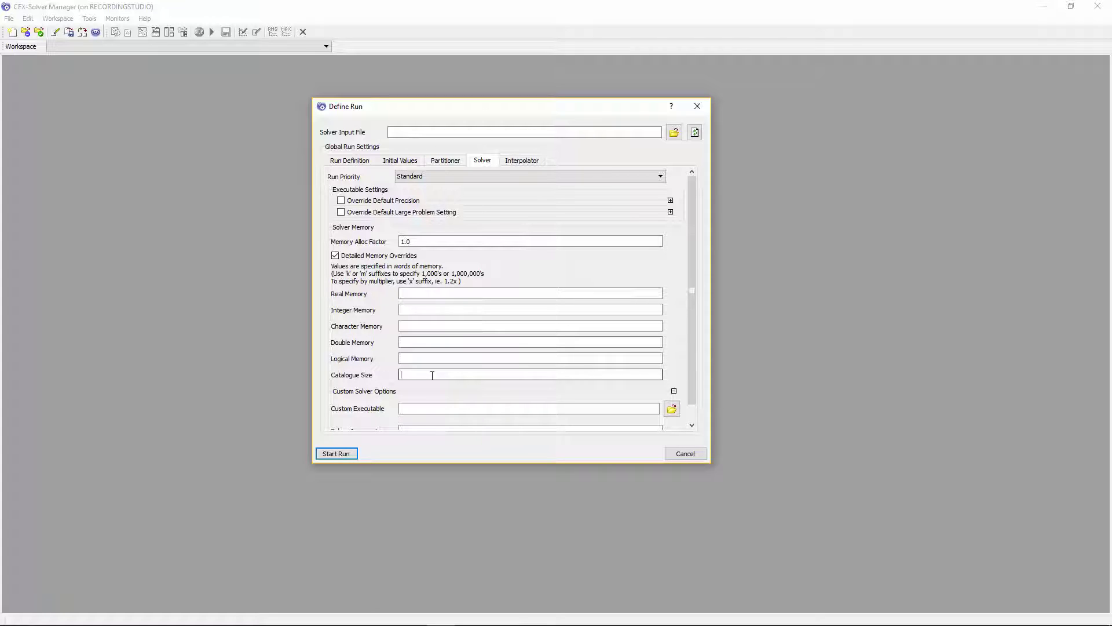
Step: Enter 1.2x as Catalogue Size, leaving the other memory fields empty
text(1.2)
text(x)
drag(414, 375, 400, 375)
click(481, 374)
drag(437, 374, 400, 374)
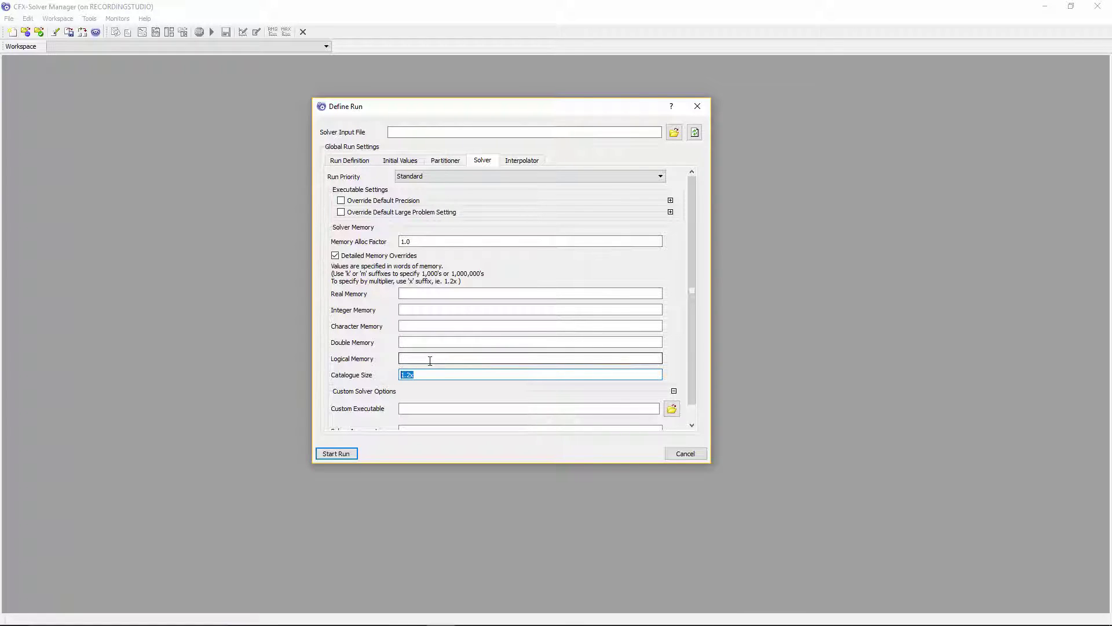
click(417, 376)
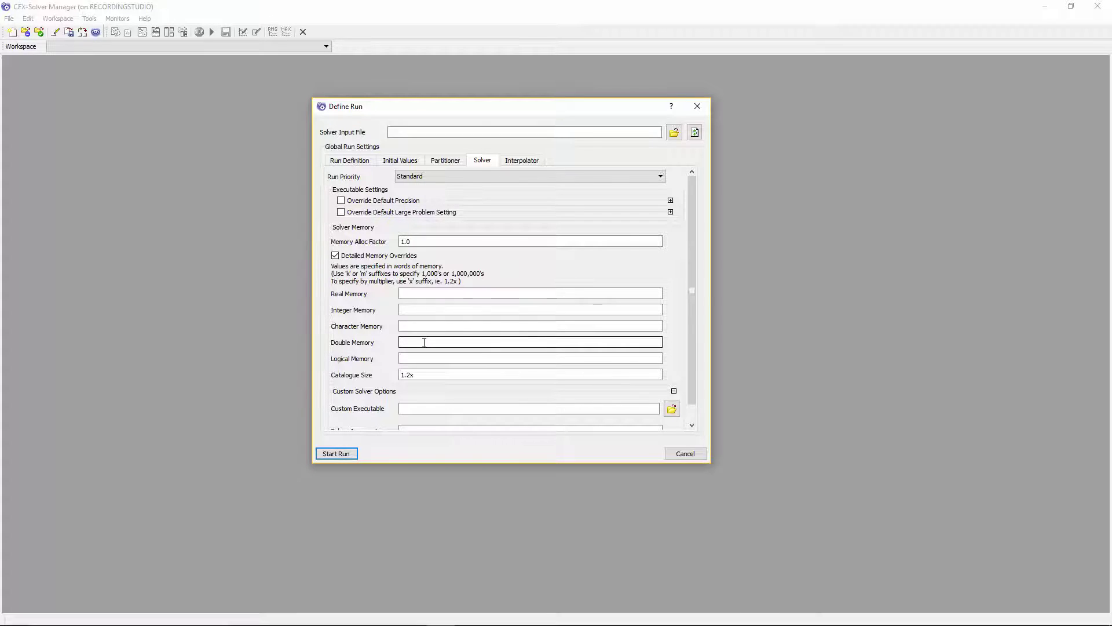
drag(429, 375, 399, 374)
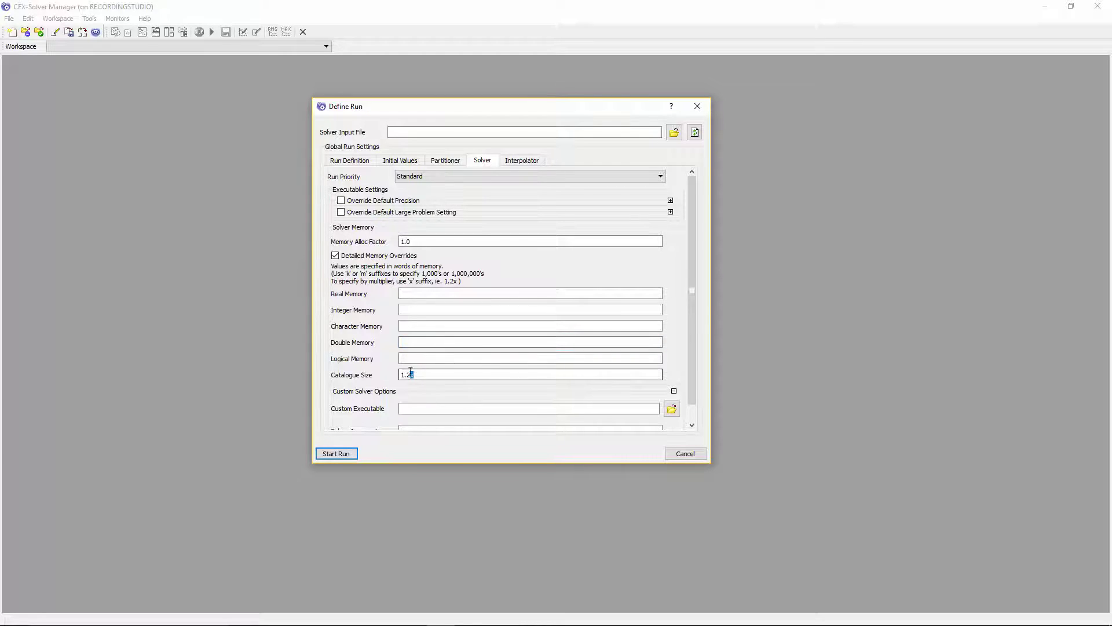
key(BackSpace)
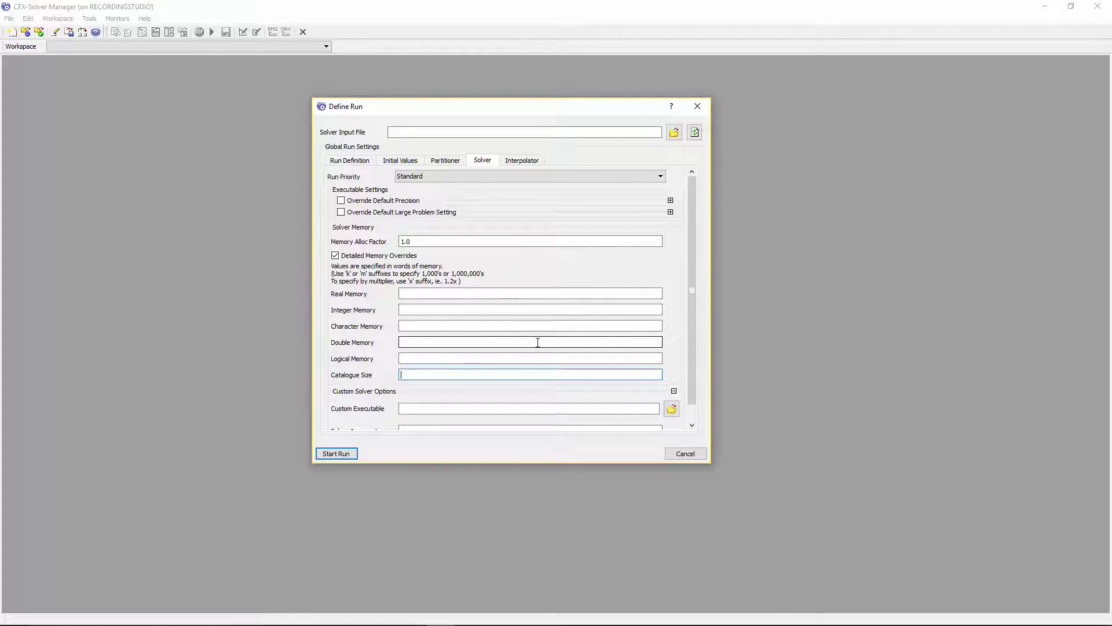
text(1000)
text(k)
double_click(431, 374)
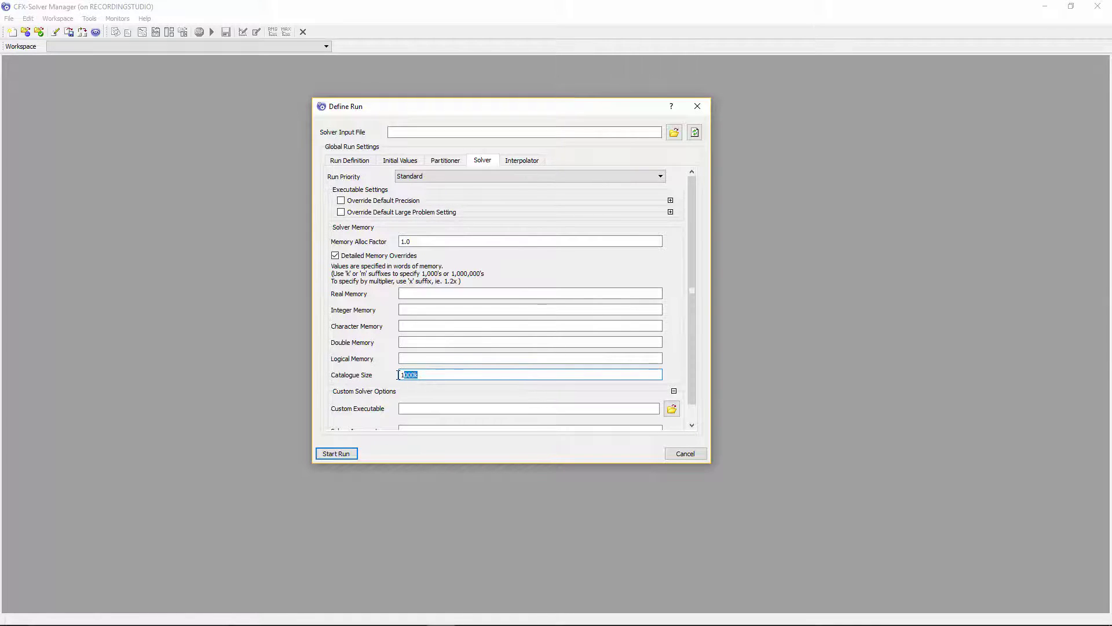
click(435, 377)
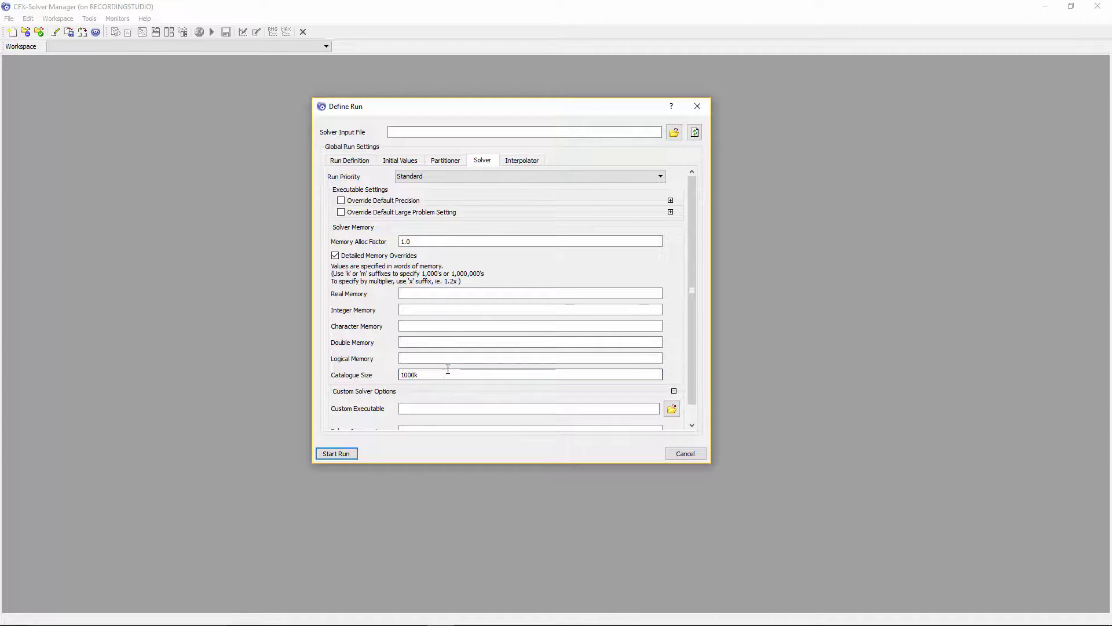
double_click(408, 375)
text(1.2)
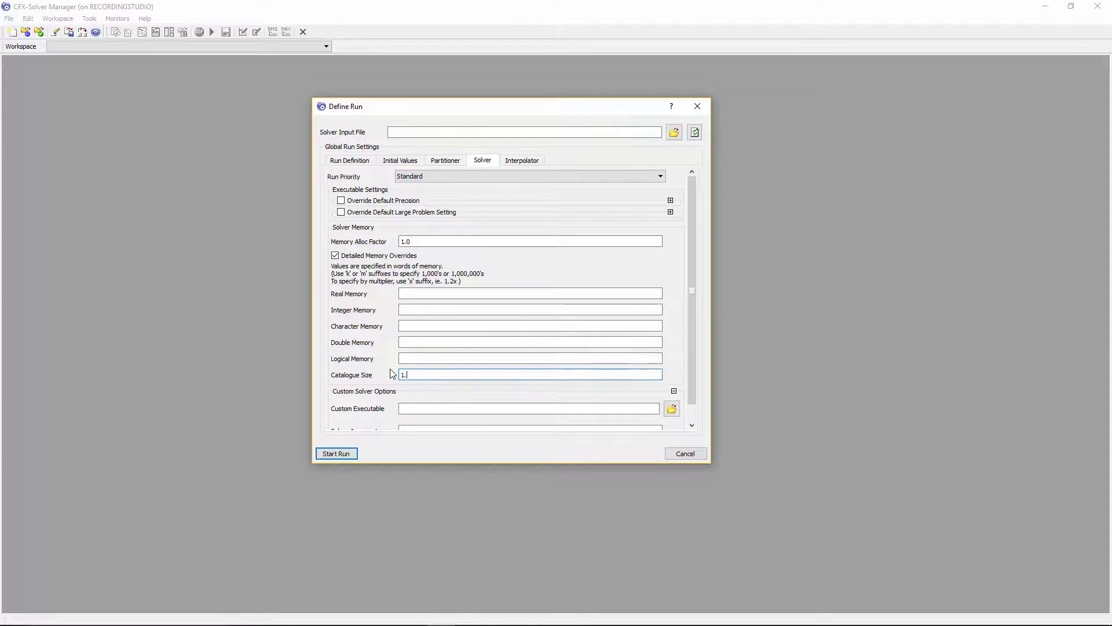